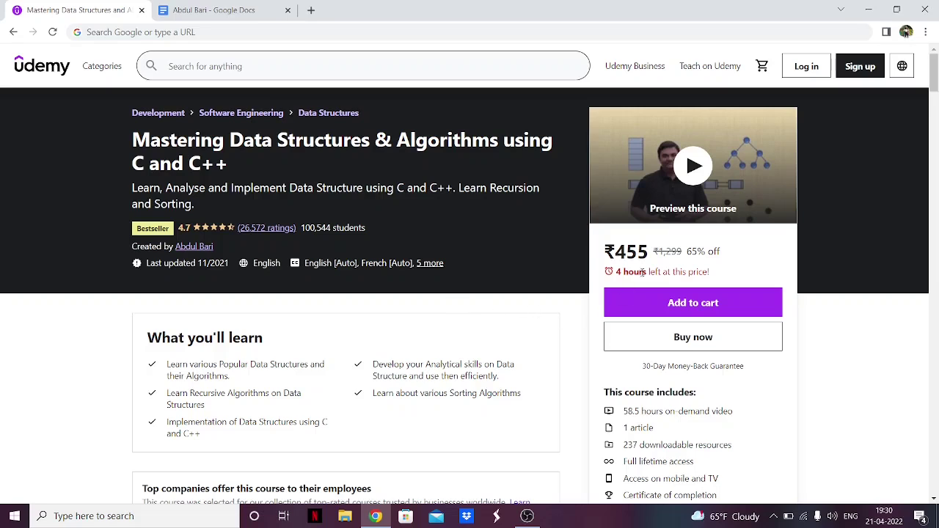
Look over the Udemy course page, highlighting the ₹455 price and scrolling to Course content and back.
drag(652, 258, 620, 255)
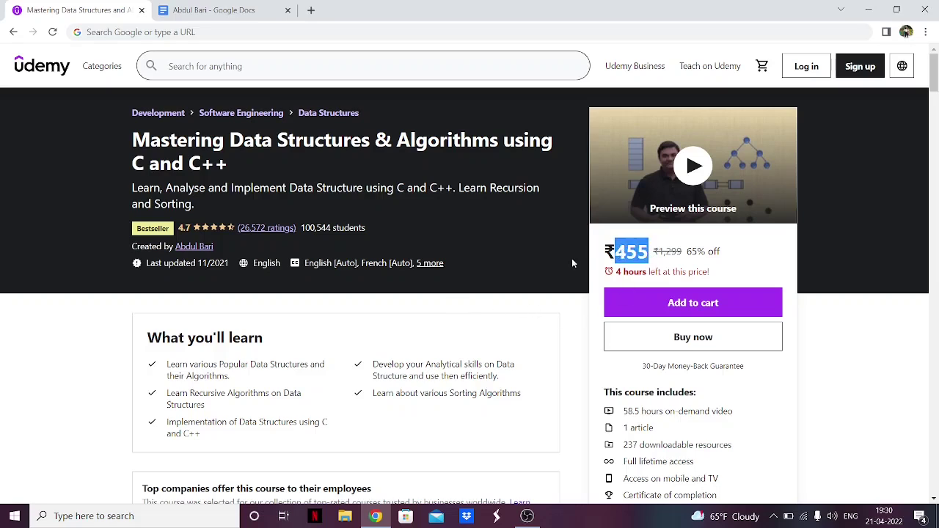
click(508, 248)
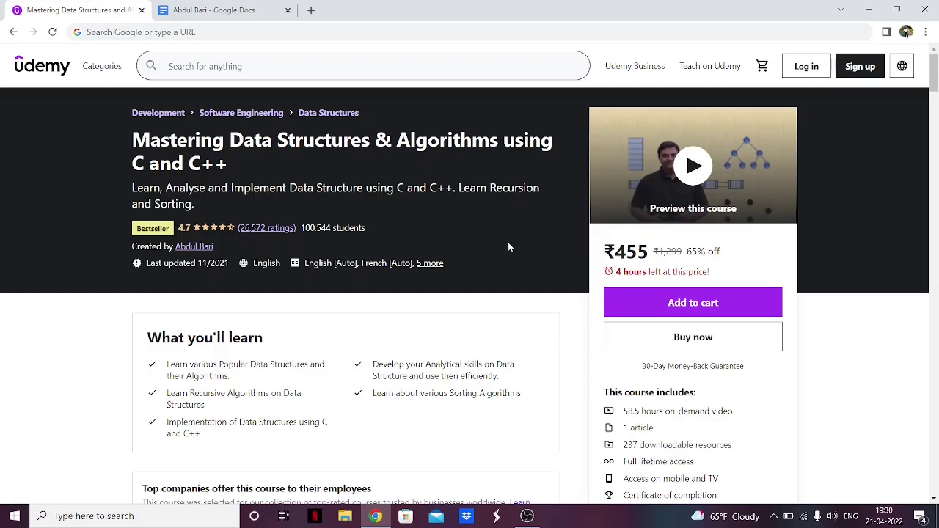
scroll(508, 248, down, 1)
scroll(508, 247, up, 1)
scroll(508, 248, down, 4)
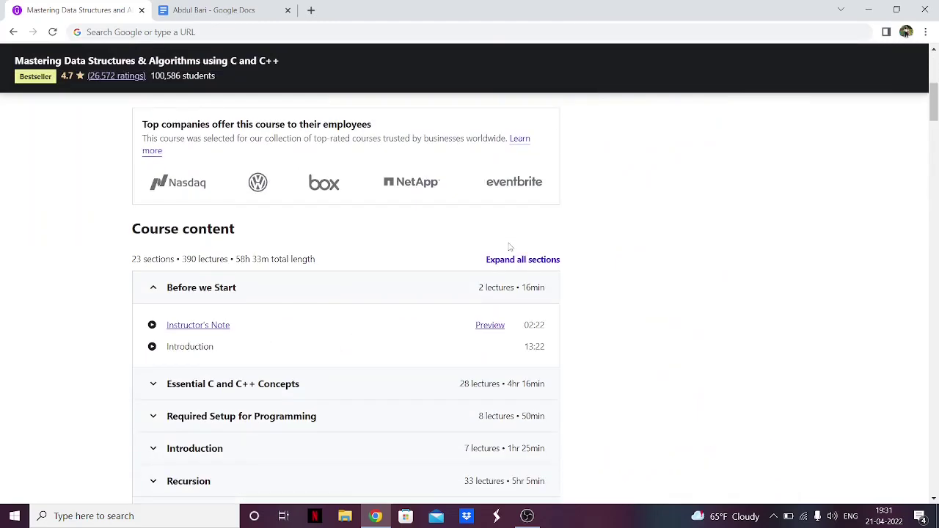
scroll(439, 177, up, 4)
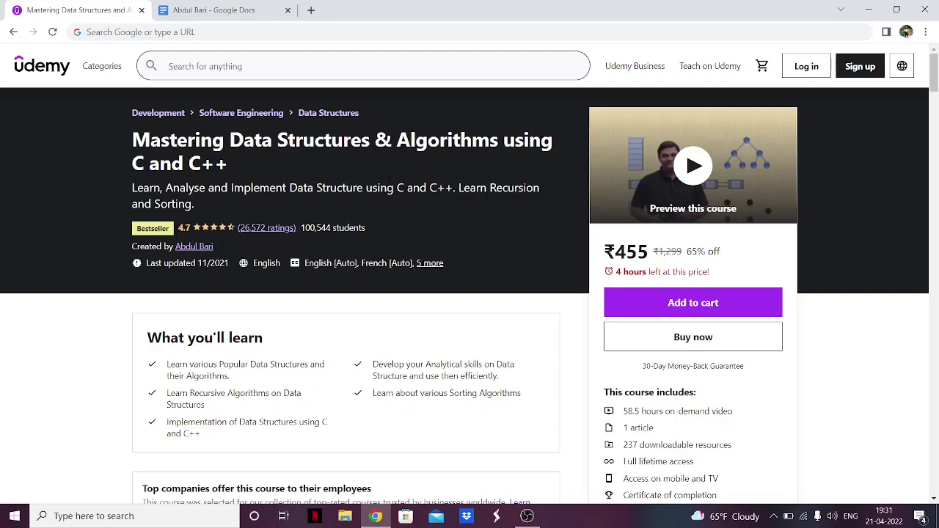
click(214, 11)
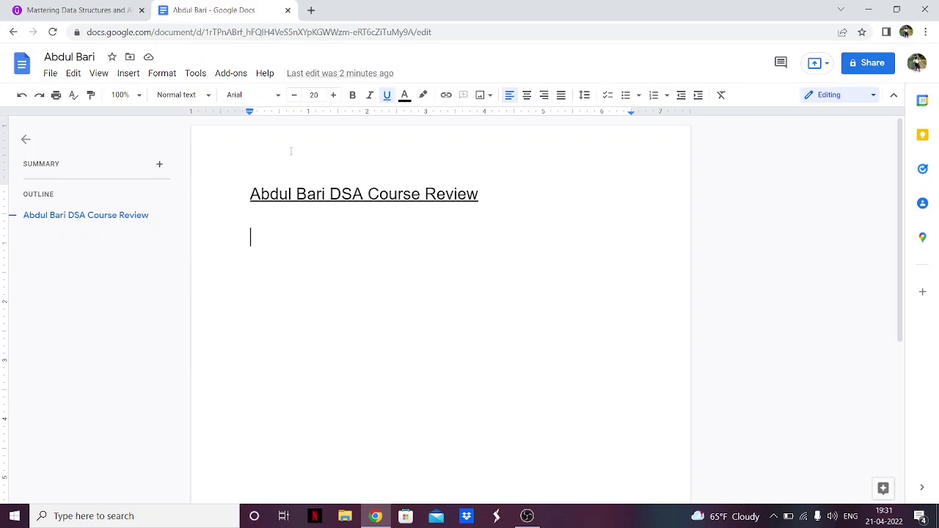
Type the Theory heading below the review title and remove its underline.
click(124, 8)
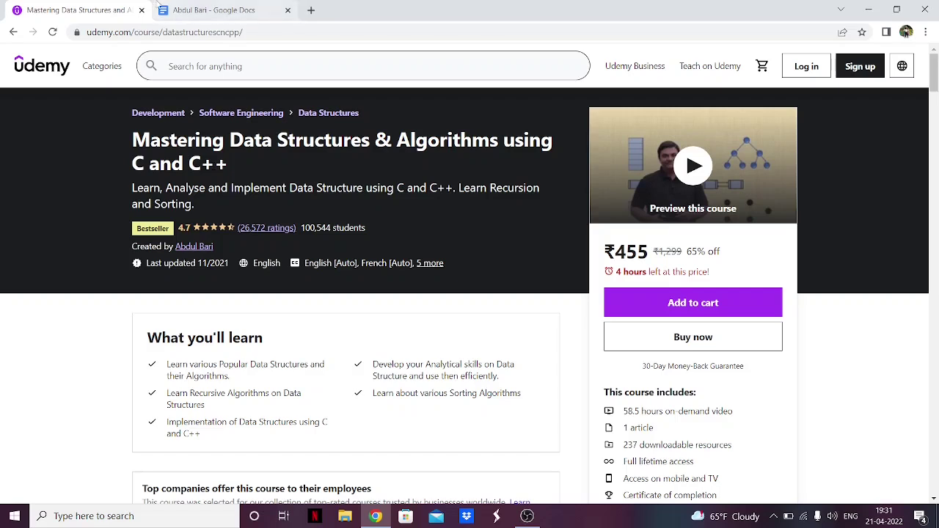
click(213, 9)
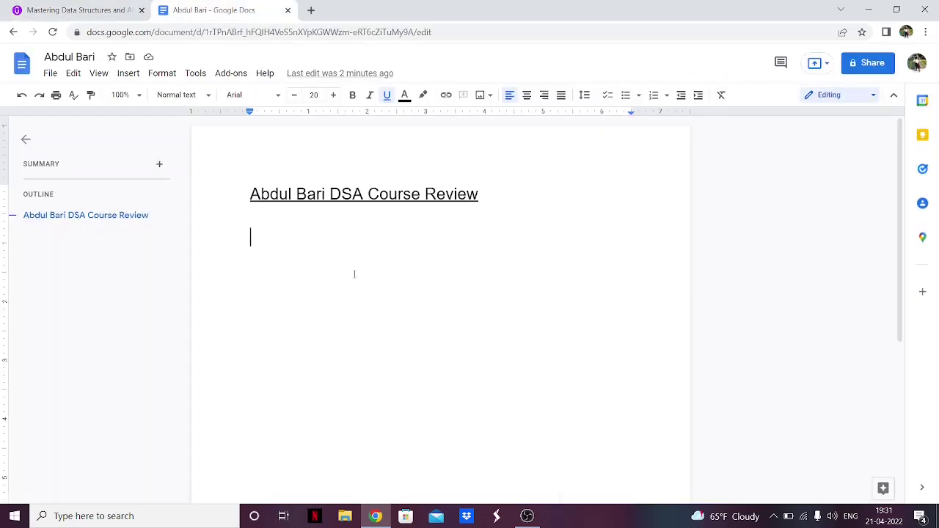
text(Th)
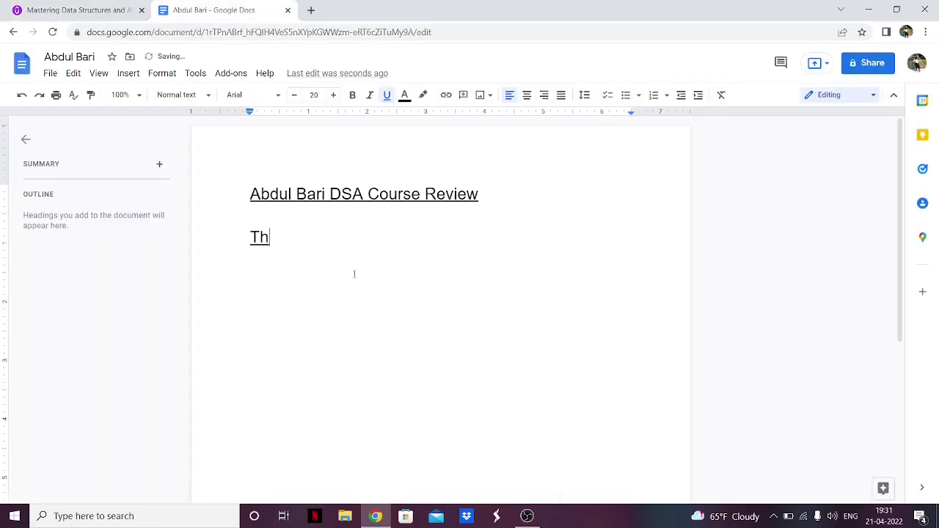
text(eory)
key(shift+Left)
key(shift+Left)
key(shift+Left)
key(shift+Left)
key(shift+Left)
key(shift+Left)
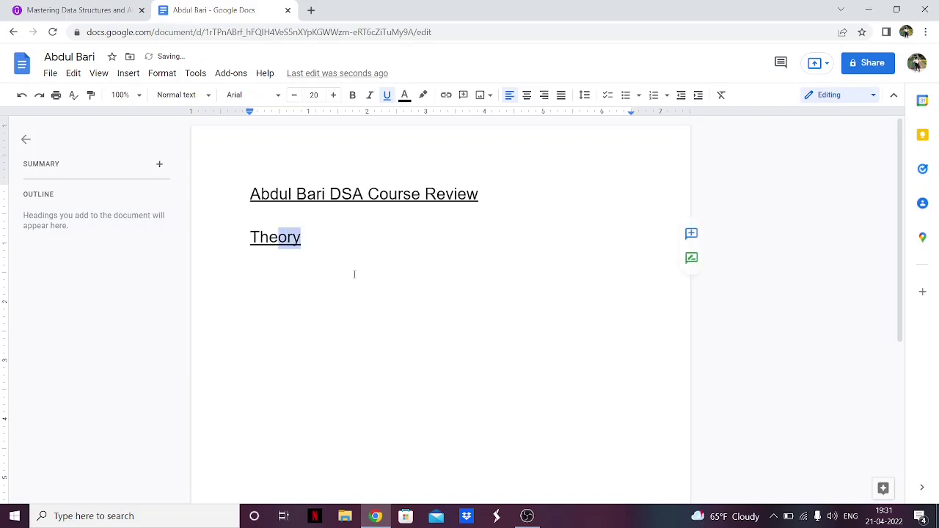
click(387, 94)
key(Right)
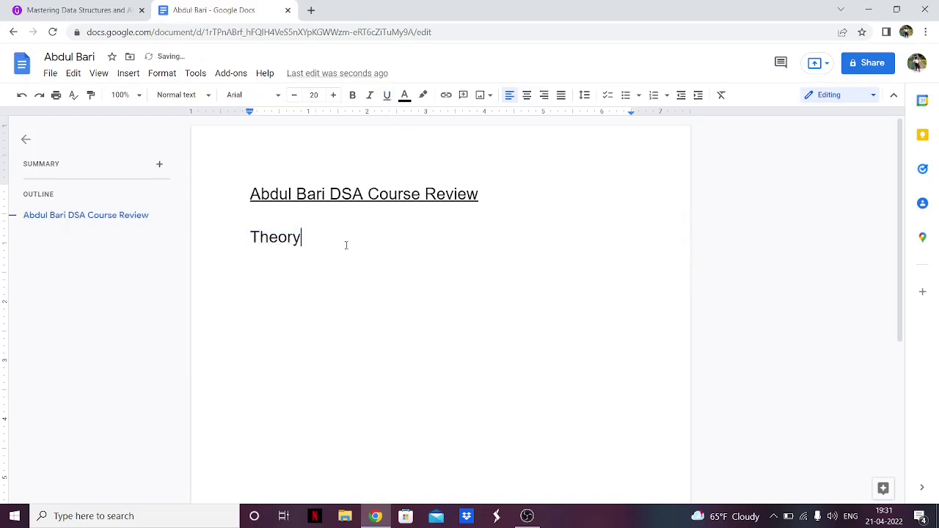
key(Return)
Add the Practical and Problem Solving lines beneath Theory.
text(Practical)
click(321, 237)
drag(320, 237, 260, 237)
click(306, 236)
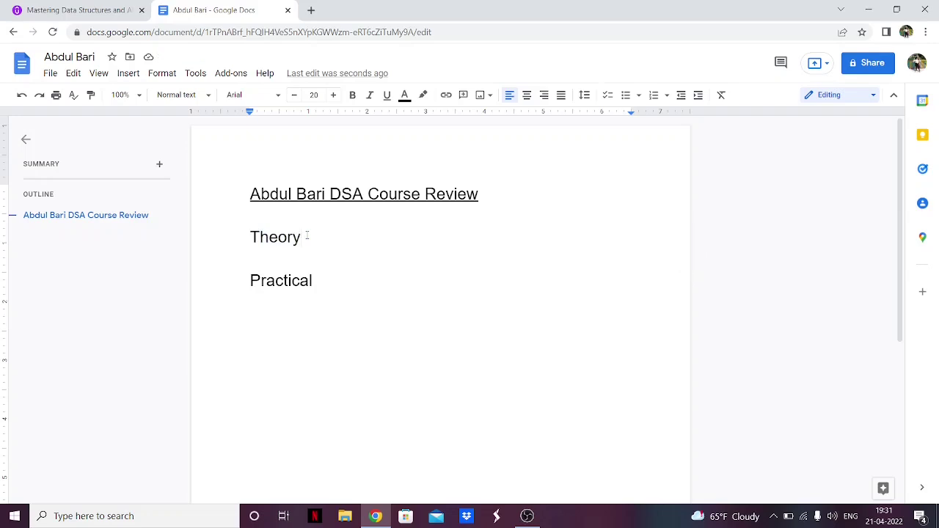
drag(325, 282, 255, 282)
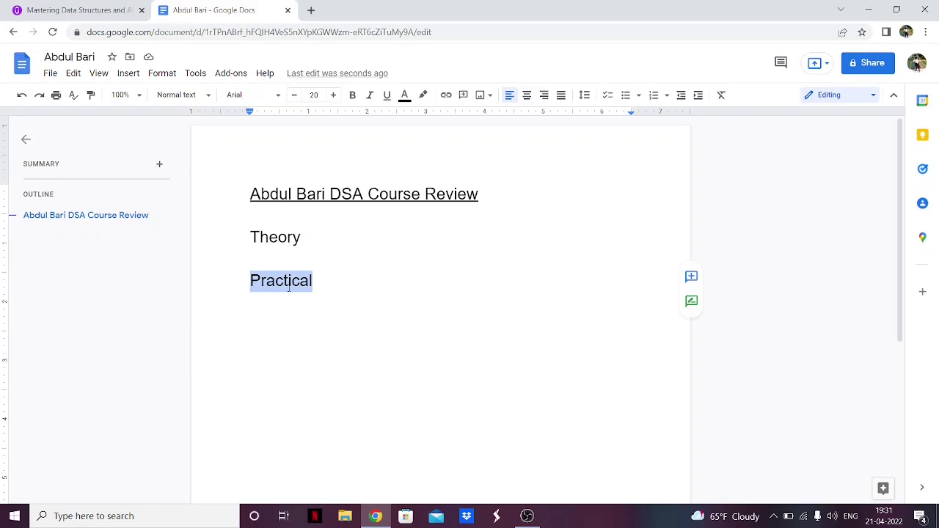
click(342, 291)
key(Return)
text(Pr)
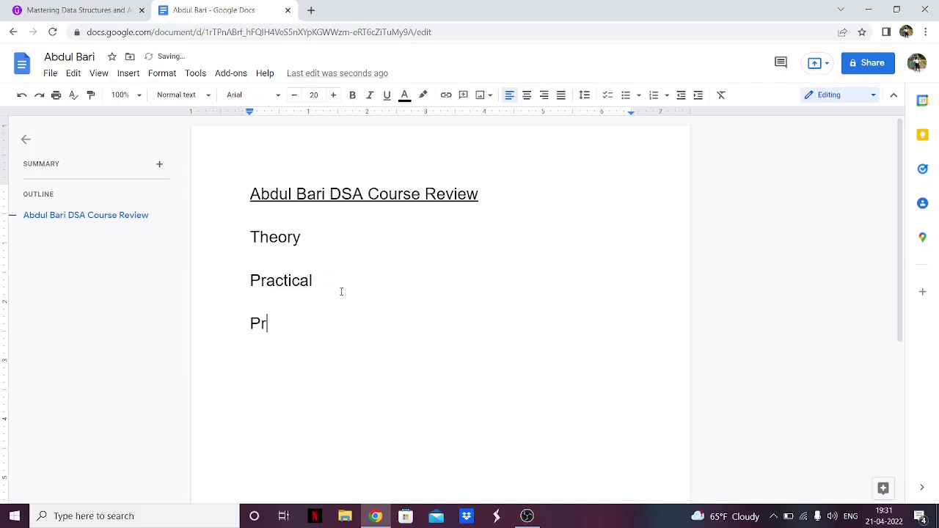
text(oblem Solving)
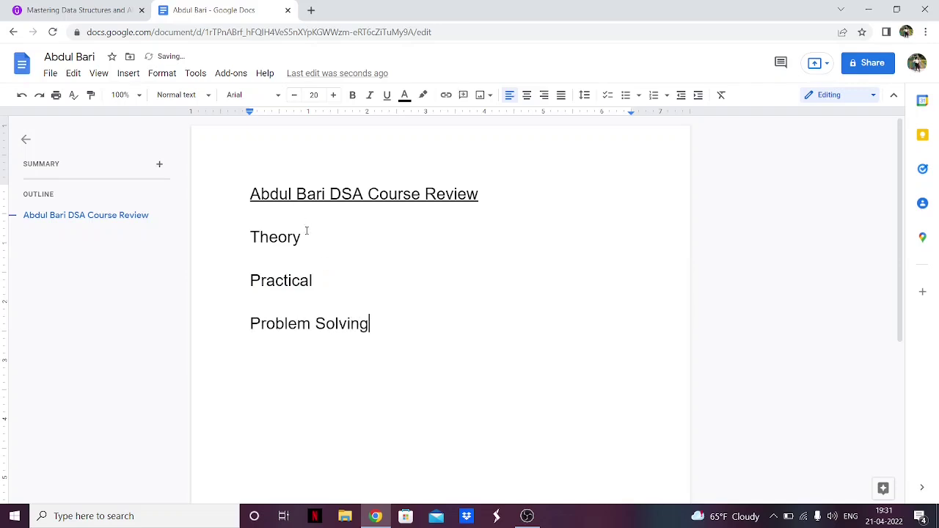
Check the Theory, Practical and Problem Solving headings, with a quick look at the Udemy page.
drag(302, 237, 260, 237)
drag(315, 280, 258, 281)
drag(371, 324, 287, 317)
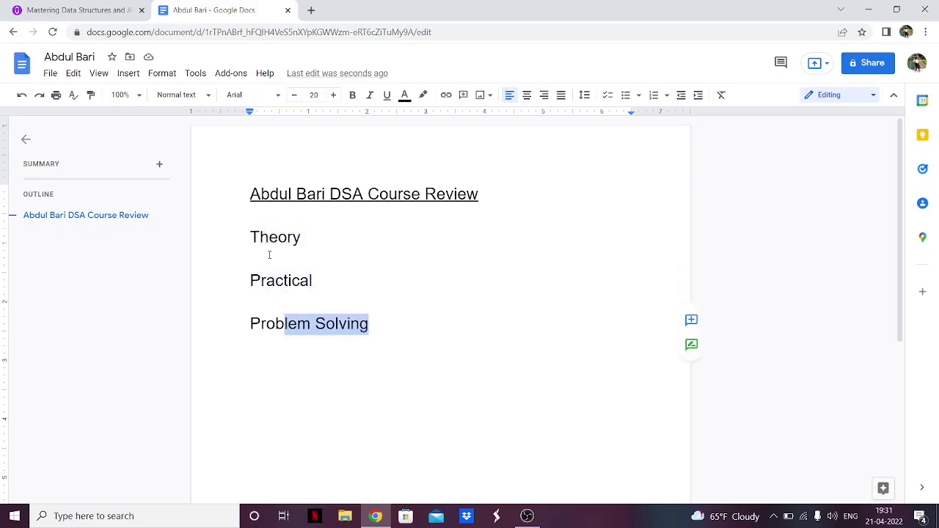
click(101, 5)
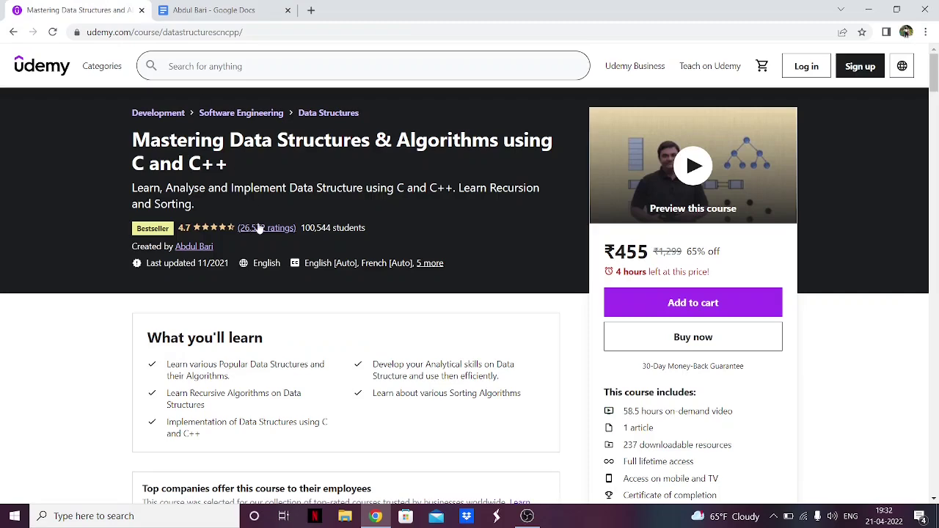
click(249, 10)
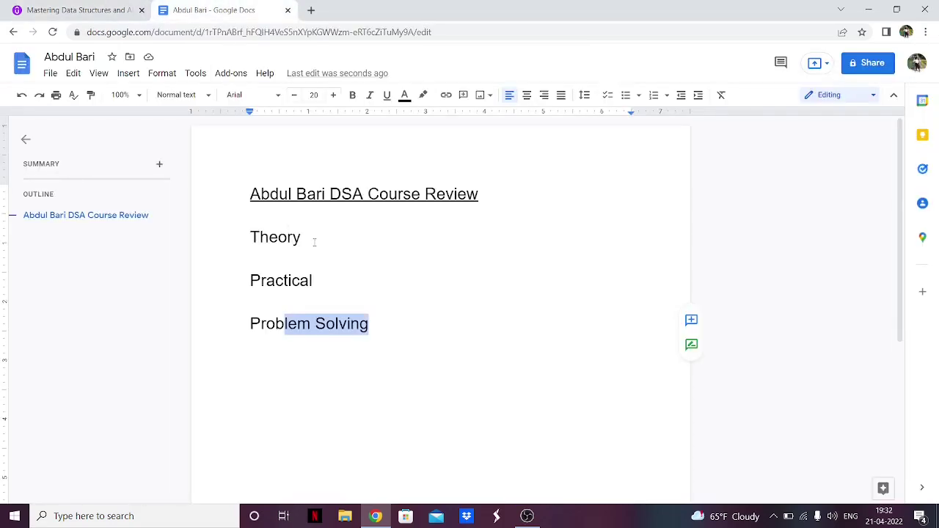
drag(314, 243, 249, 237)
Scroll down and back up through the Udemy course details, then return to the review.
click(109, 5)
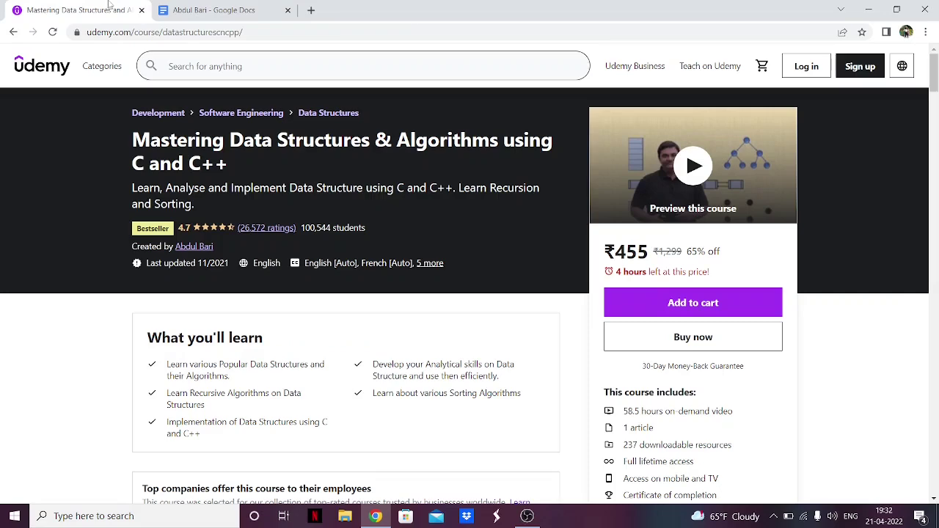
scroll(235, 204, down, 4)
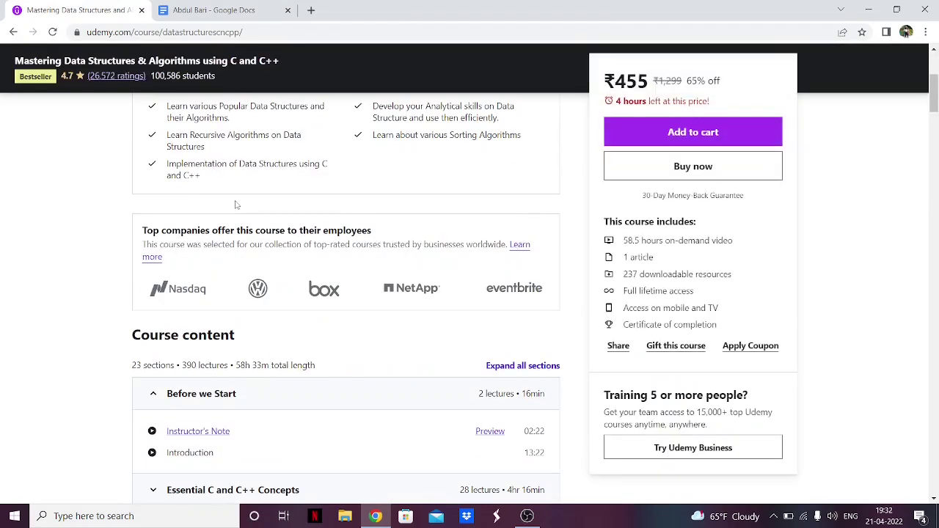
scroll(234, 204, up, 4)
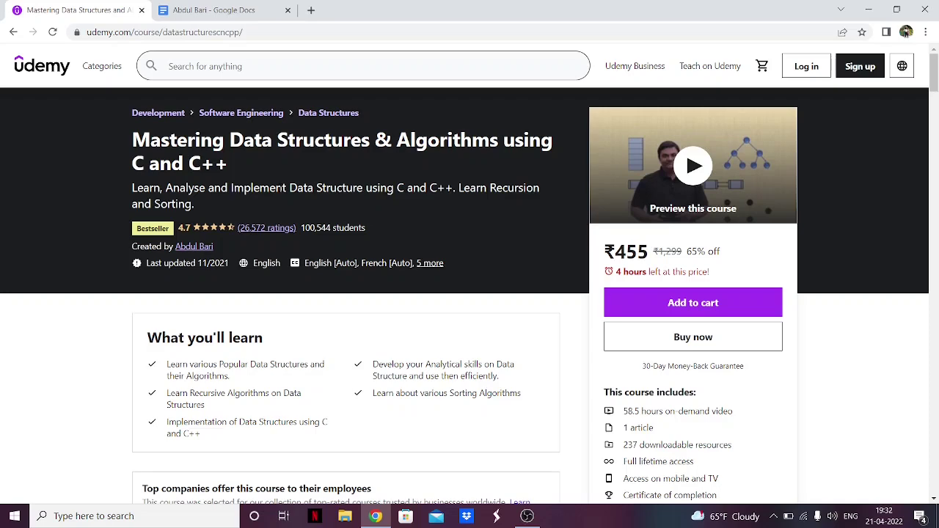
click(242, 9)
Add the score 10/10 on a new line under Theory.
click(319, 238)
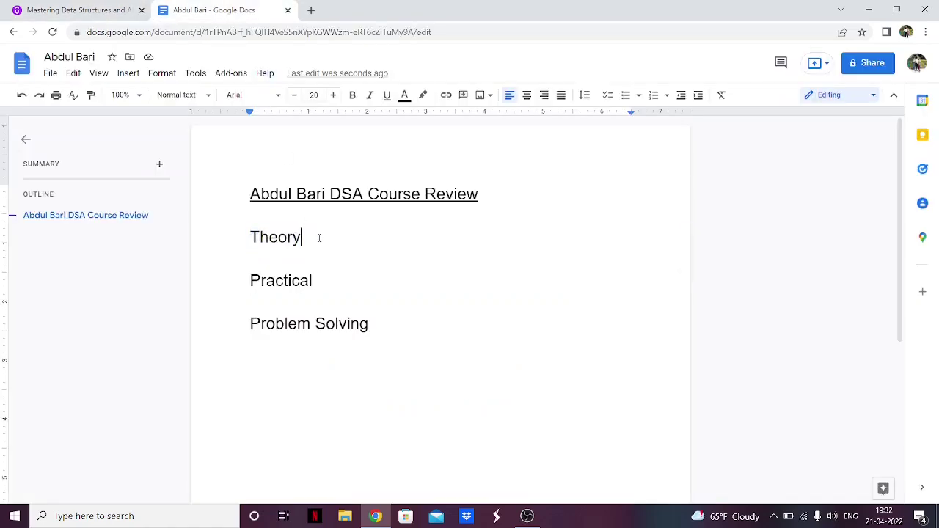
key(Return)
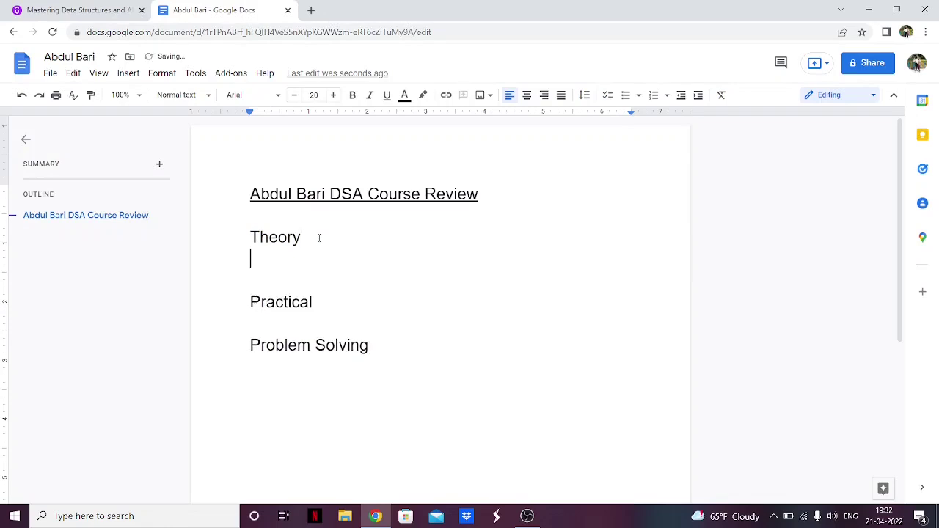
text(10/10)
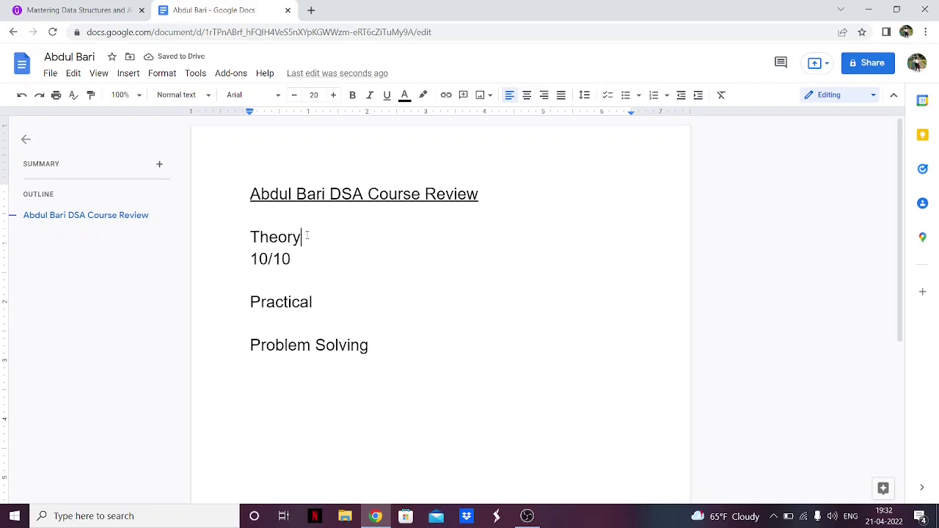
drag(302, 237, 250, 239)
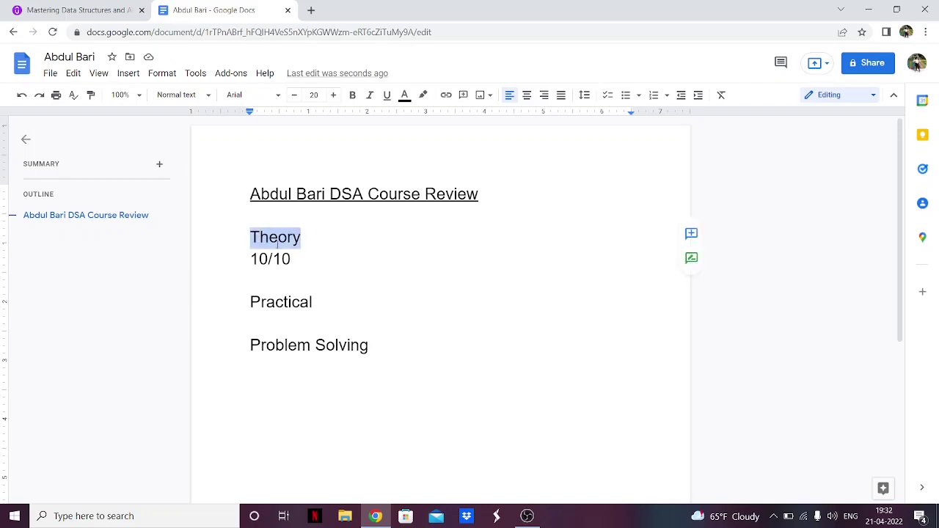
click(293, 235)
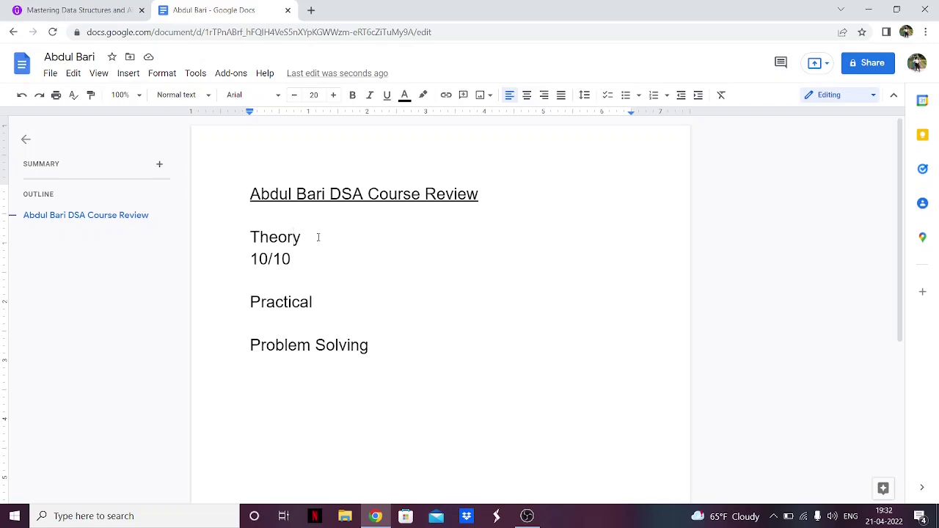
drag(311, 237, 259, 239)
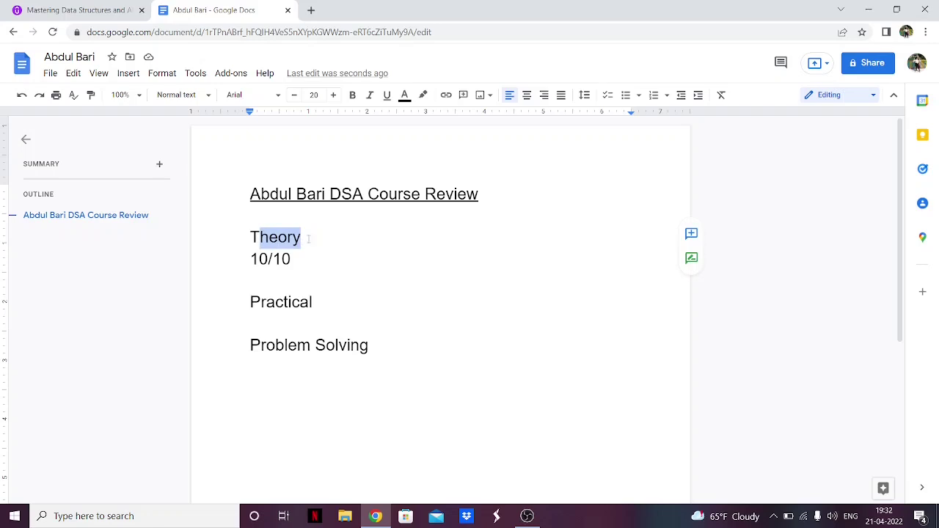
Open an empty line under the Practical heading.
click(331, 300)
key(Return)
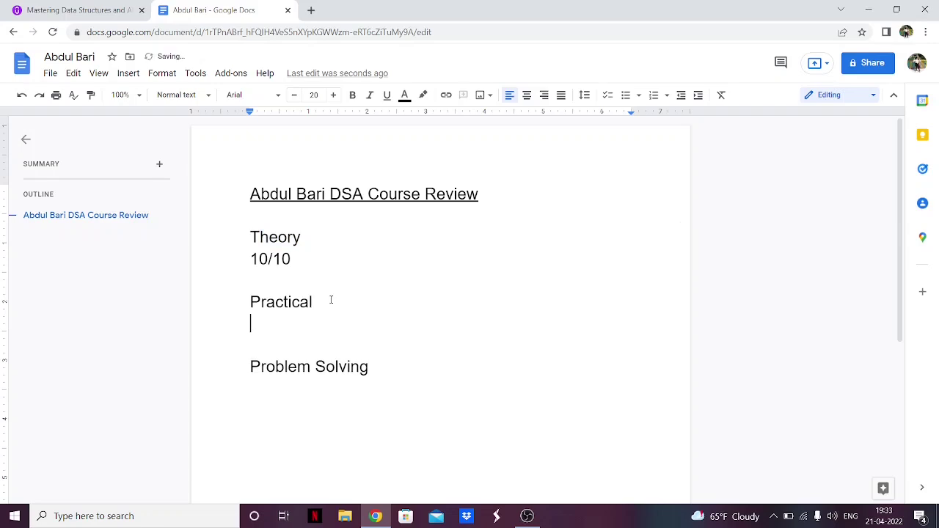
click(74, 9)
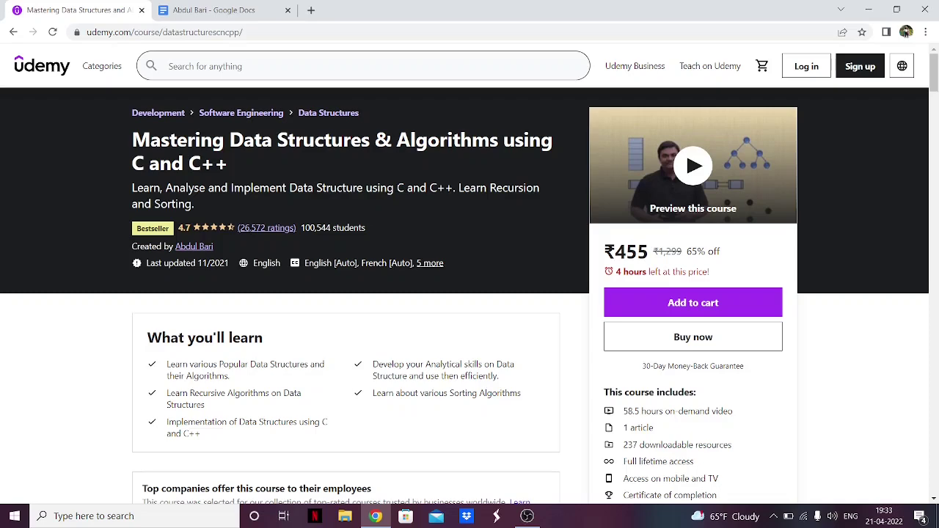
Highlight 'C and' in the Udemy course subtitle, ending back on the review document.
drag(397, 189, 426, 190)
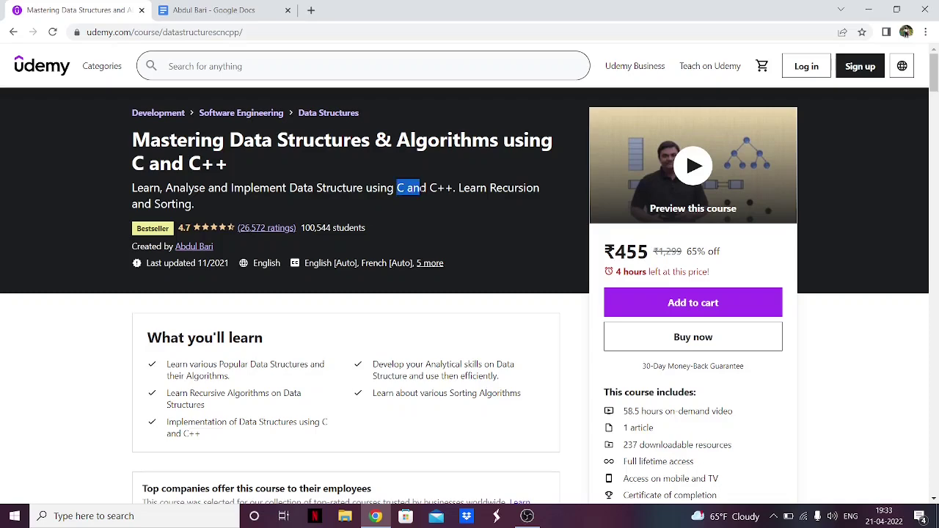
click(229, 7)
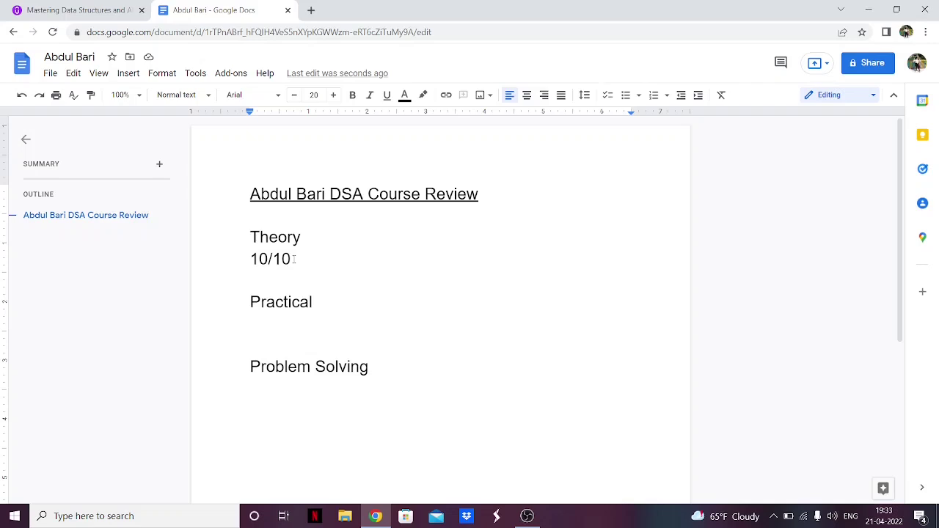
click(88, 10)
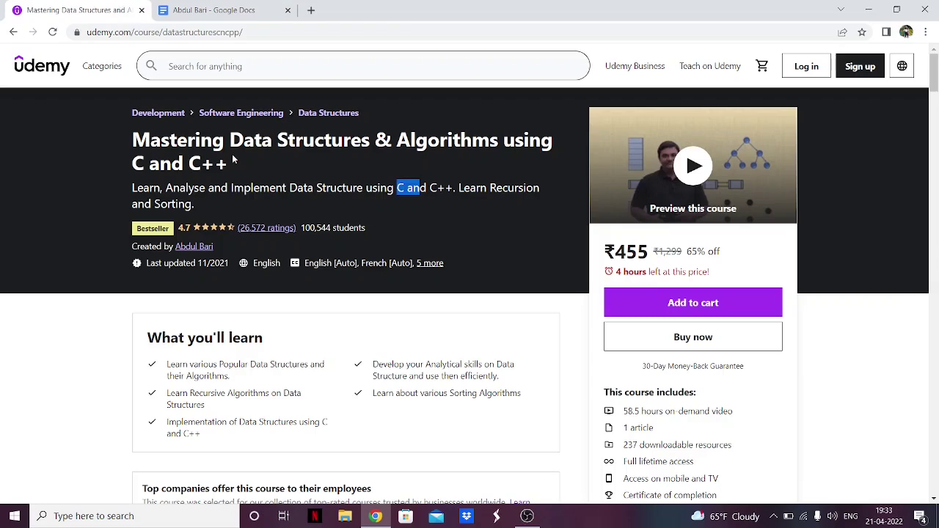
click(235, 9)
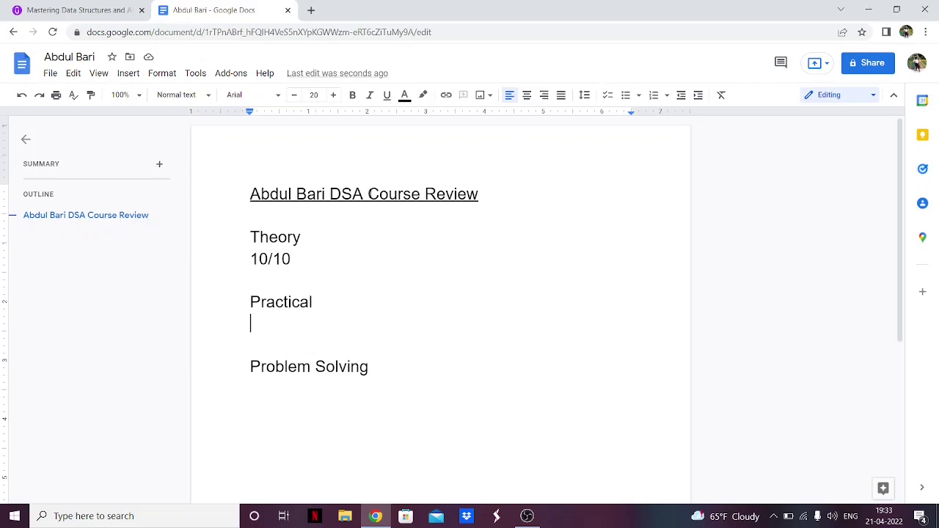
Type 'Implementation 9/10' and 'Code clarity 10/10' as two lines under Practical.
text(Implementatio)
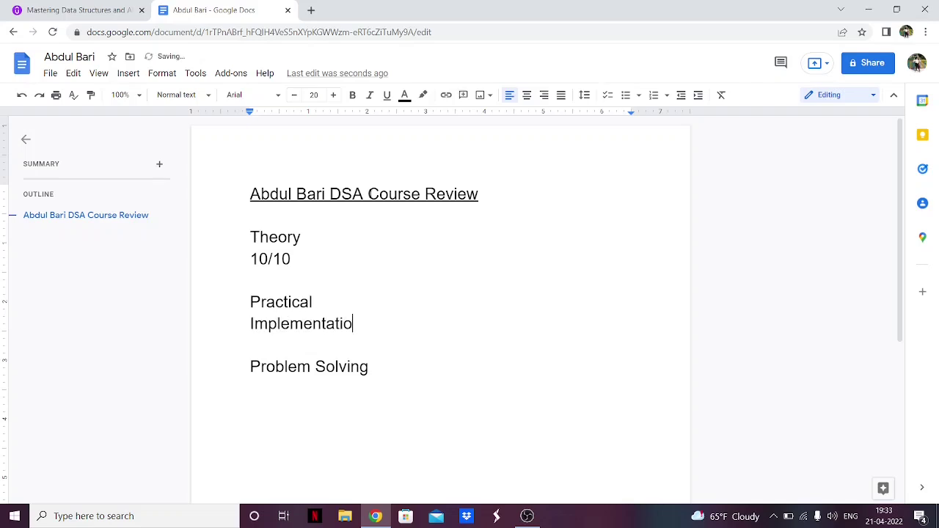
text(n)
text(9/10)
key(Return)
text(Code)
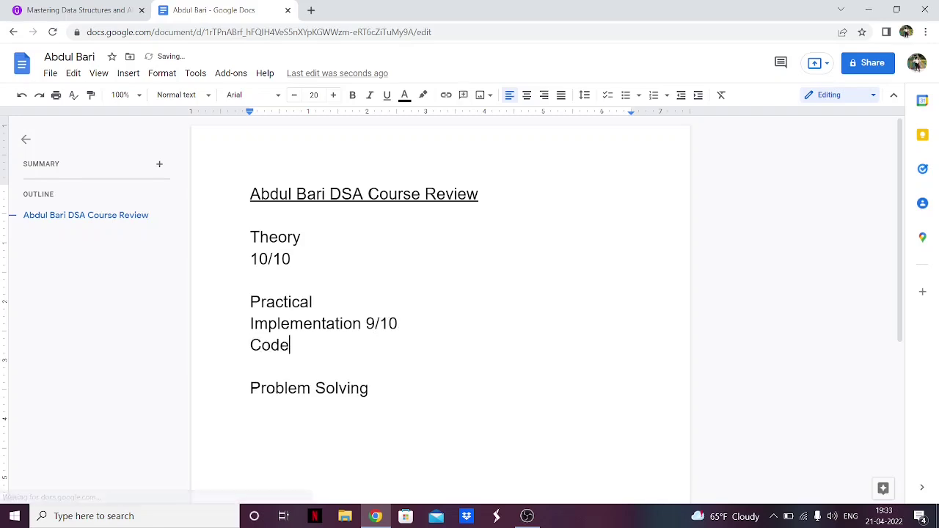
text( clarity 10/10)
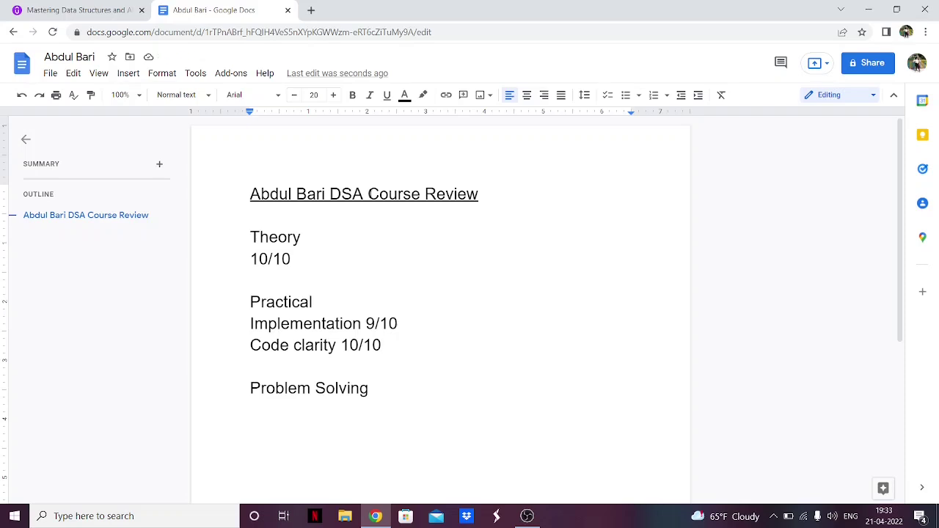
click(269, 324)
click(146, 10)
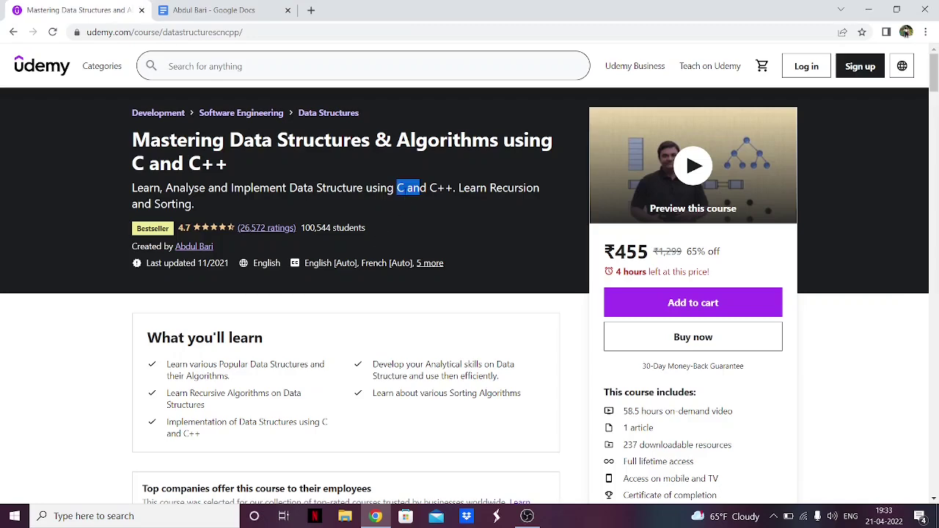
click(256, 10)
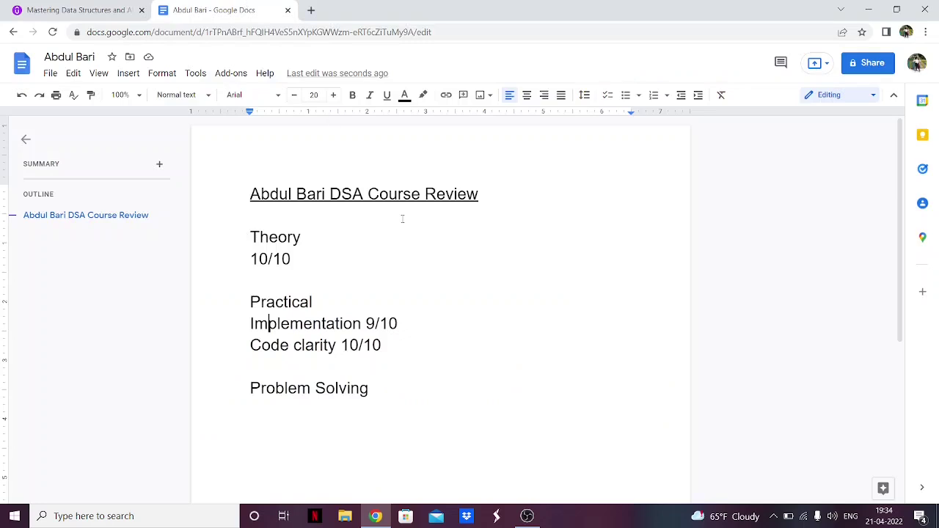
Add the note 'C is unnecessary' below Code clarity 10/10, correcting a typo.
click(416, 338)
key(Return)
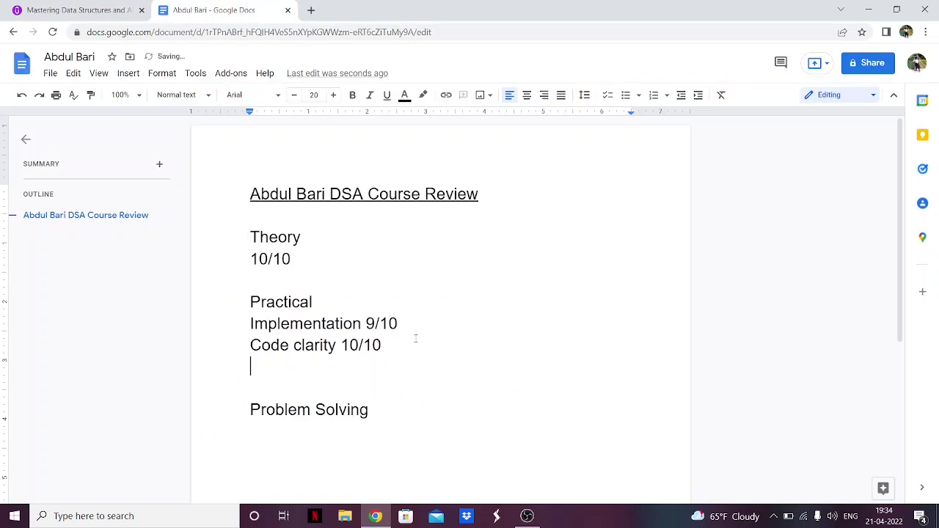
text(C is unnen)
key(BackSpace)
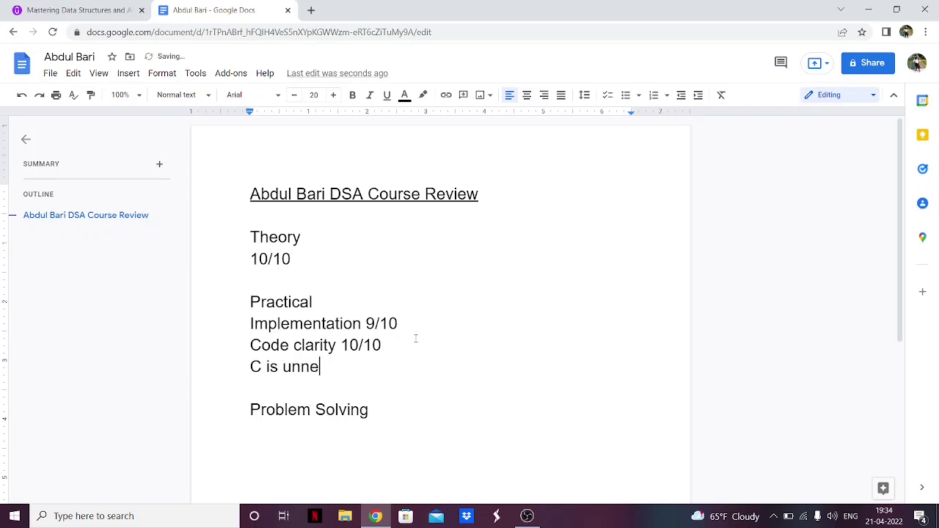
text(cessary)
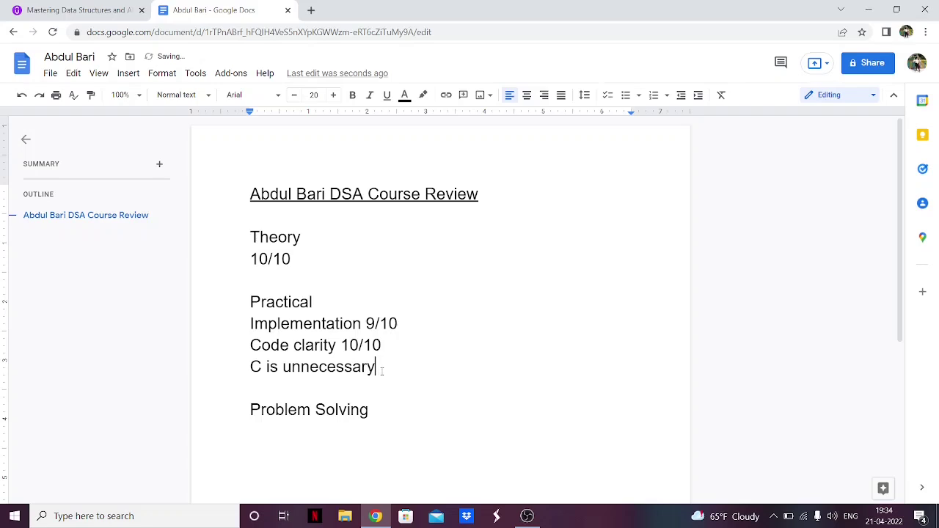
drag(379, 366, 254, 372)
click(269, 371)
Select parts of the Implementation 9/10 and Code clarity 10/10 lines to review them.
click(411, 326)
key(shift+Left)
key(shift+Left)
key(shift+Left)
key(shift+Left)
key(shift+Left)
key(shift+Left)
key(shift+Left)
key(shift+Left)
key(shift+Left)
key(shift+Left)
key(shift+Left)
key(shift+Left)
key(shift+Left)
key(shift+Left)
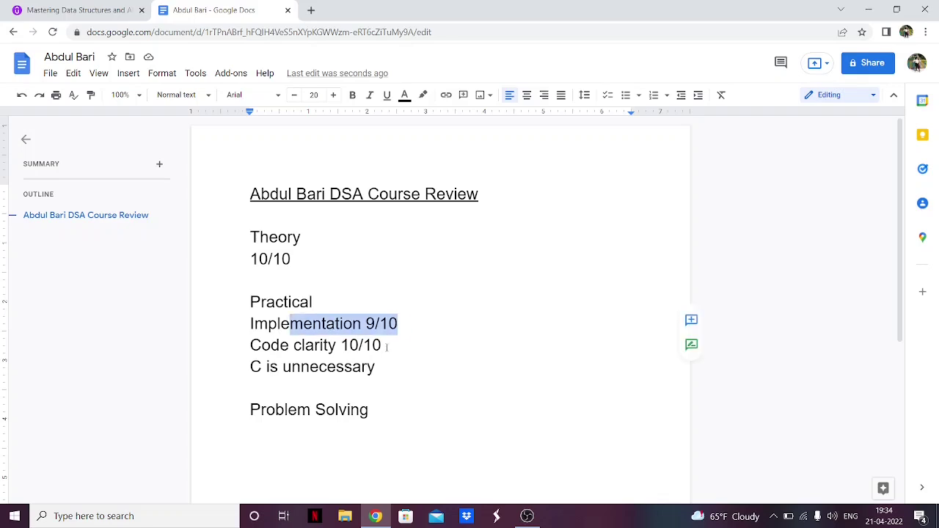
drag(393, 345, 290, 354)
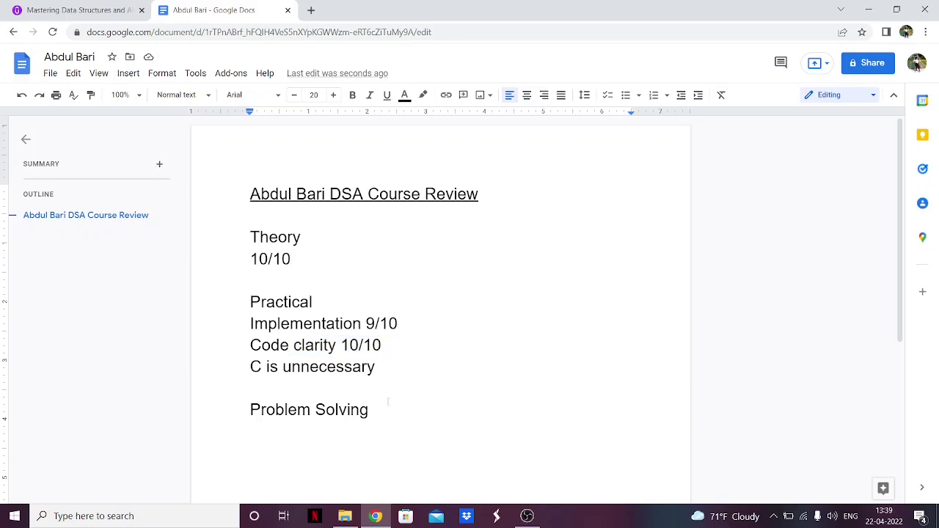
Add 'DP or Greedy' on a new line under the Theory 10/10 score.
click(377, 415)
key(shift+Left)
key(shift+Left)
key(shift+Left)
key(shift+Left)
key(shift+Left)
key(shift+Left)
key(shift+Left)
key(shift+Left)
key(shift+Left)
key(shift+Left)
key(shift+Left)
key(shift+Left)
key(shift+Left)
key(shift+Left)
key(shift+Left)
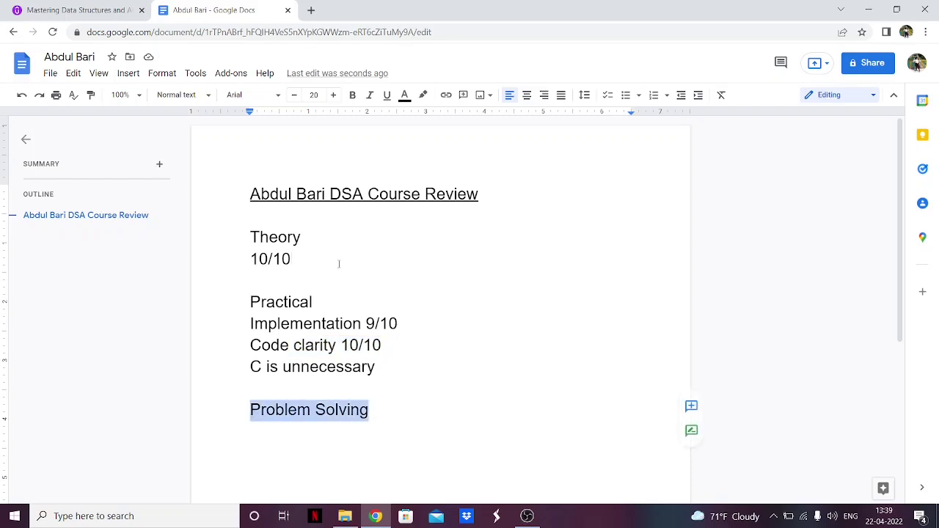
click(319, 250)
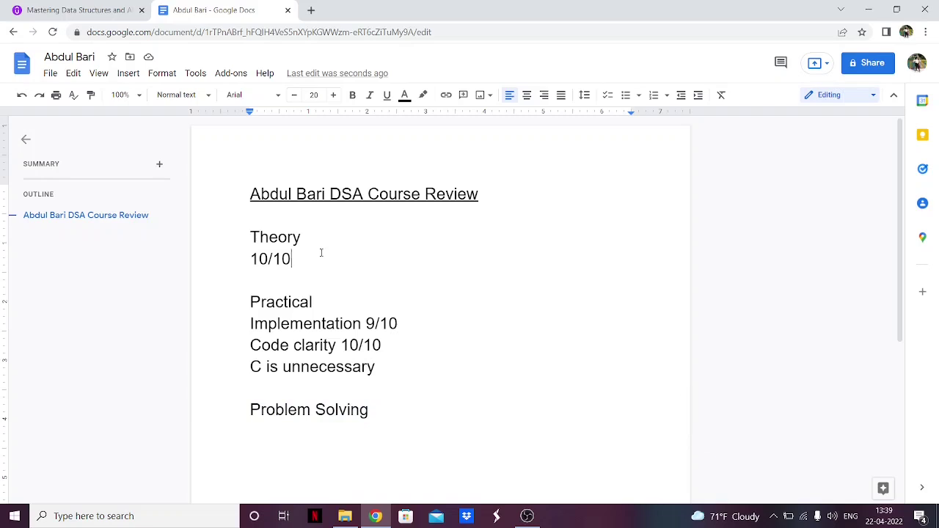
key(Return)
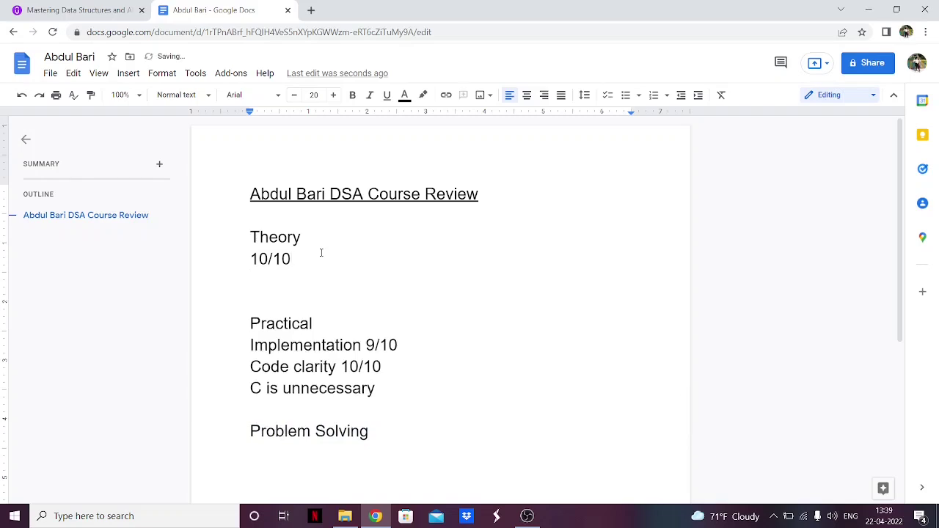
text(DP or Greedy)
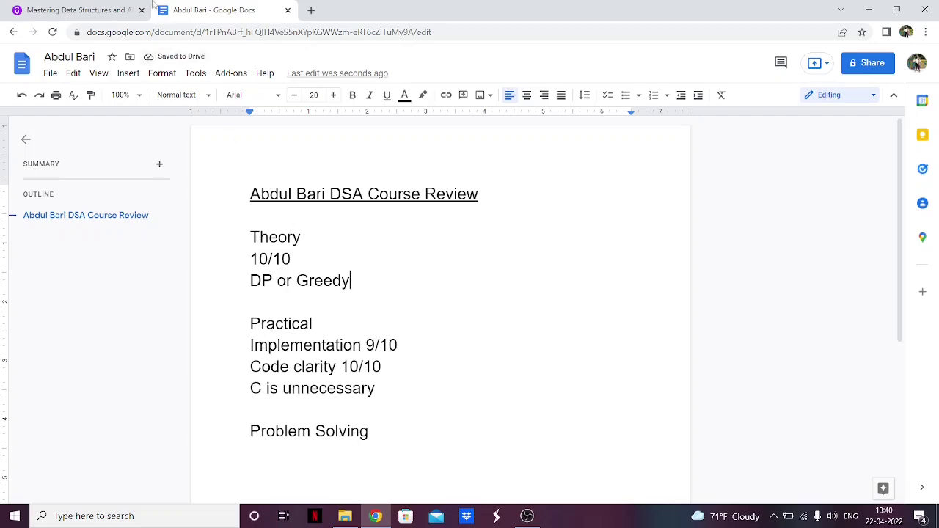
Glance at the Udemy course curriculum and return to the review.
click(77, 10)
scroll(288, 218, up, 4)
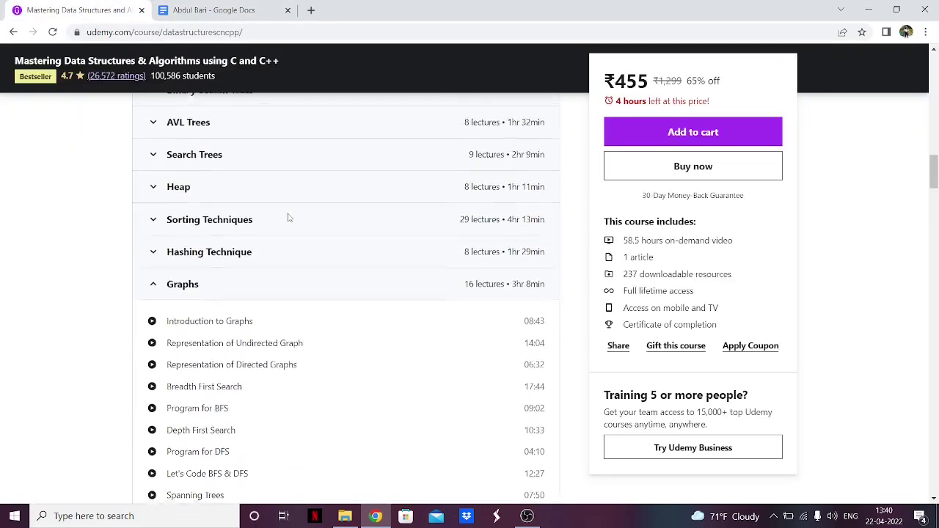
click(215, 8)
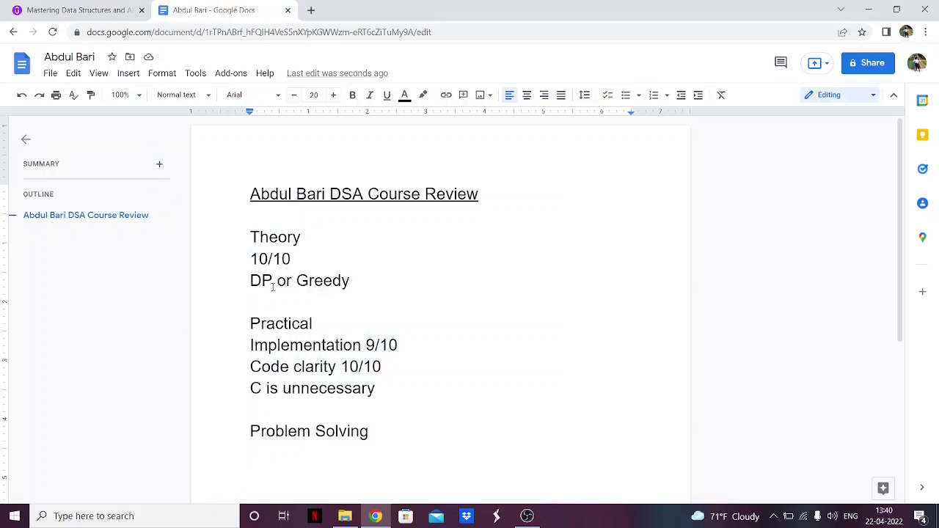
Select the DP or Greedy line to check it.
key(Home)
drag(250, 280, 355, 281)
click(355, 281)
key(Home)
key(shift+Right)
key(shift+Right)
key(shift+Right)
key(shift+Right)
key(shift+Right)
key(shift+Right)
key(shift+Right)
key(shift+Right)
key(shift+Right)
key(shift+Right)
key(shift+Right)
key(shift+Right)
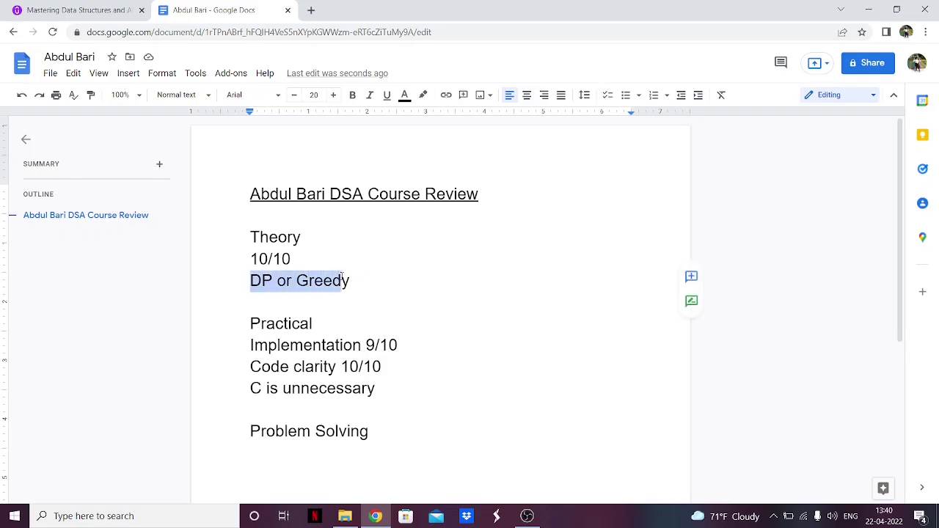
key(Right)
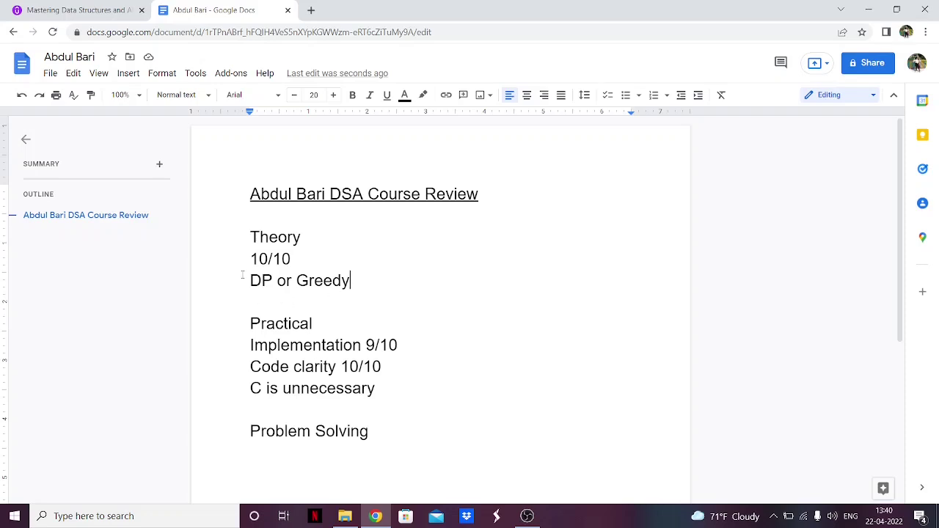
Start an empty line under the Problem Solving heading.
scroll(266, 290, down, 1)
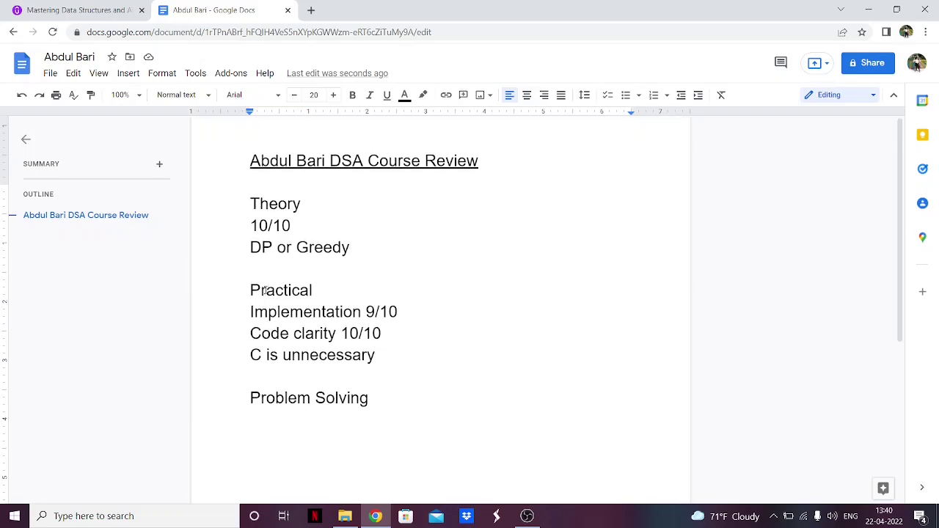
click(380, 394)
key(Return)
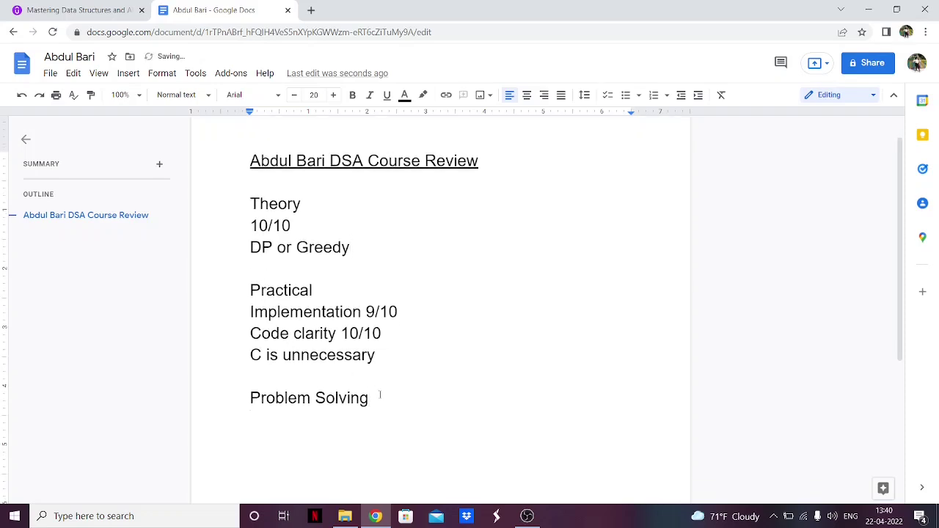
click(98, 6)
Scroll the Udemy curriculum and collapse the Sparse Matrix and Polynomial Representation section.
scroll(305, 221, up, 3)
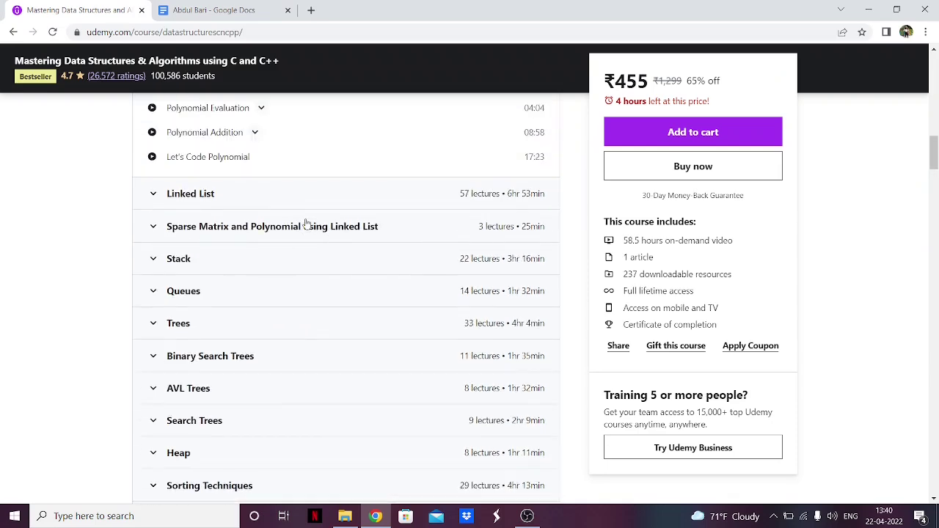
scroll(306, 224, up, 4)
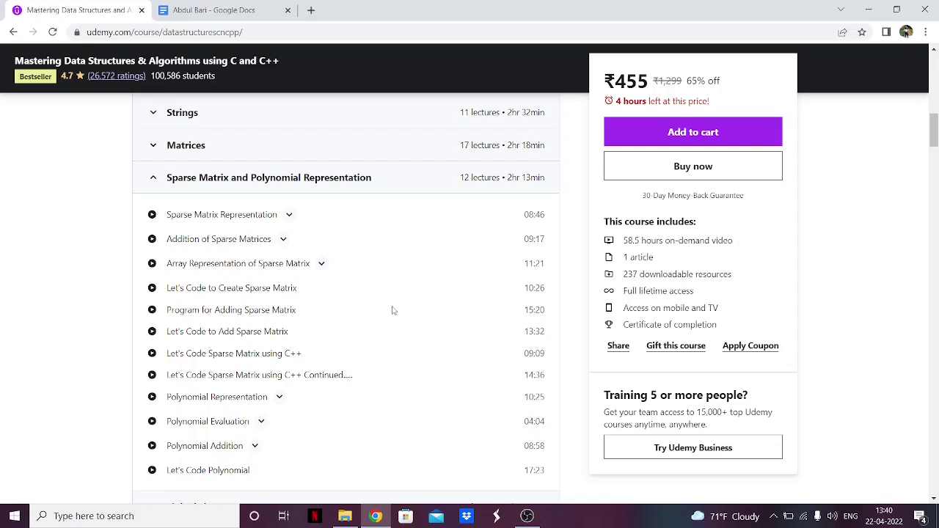
click(189, 173)
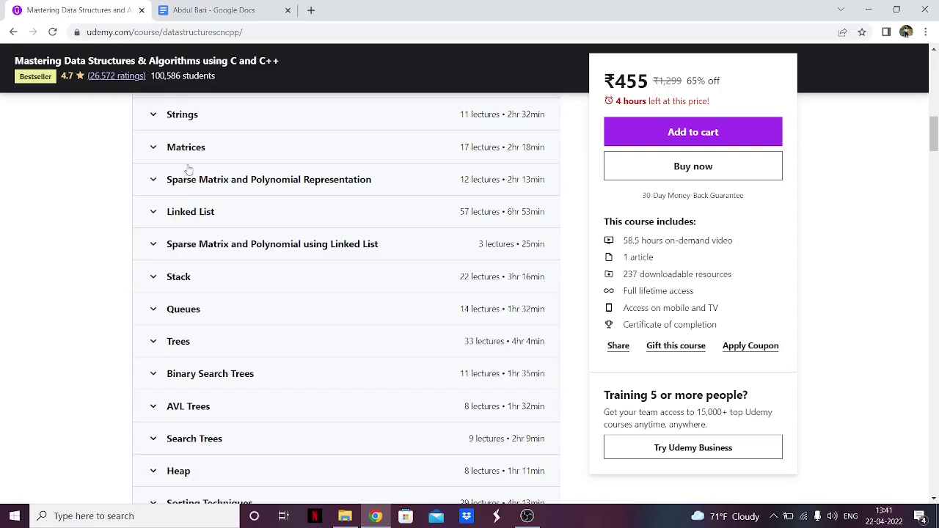
click(224, 7)
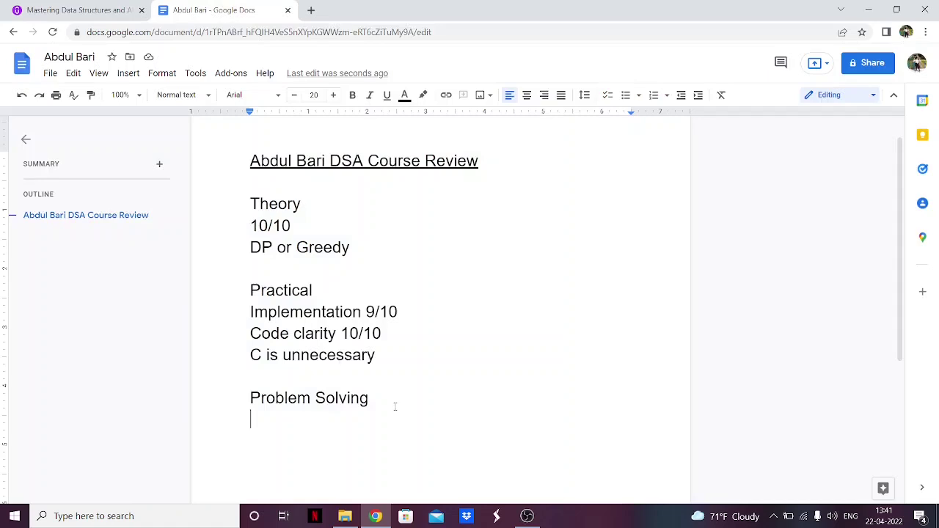
click(109, 5)
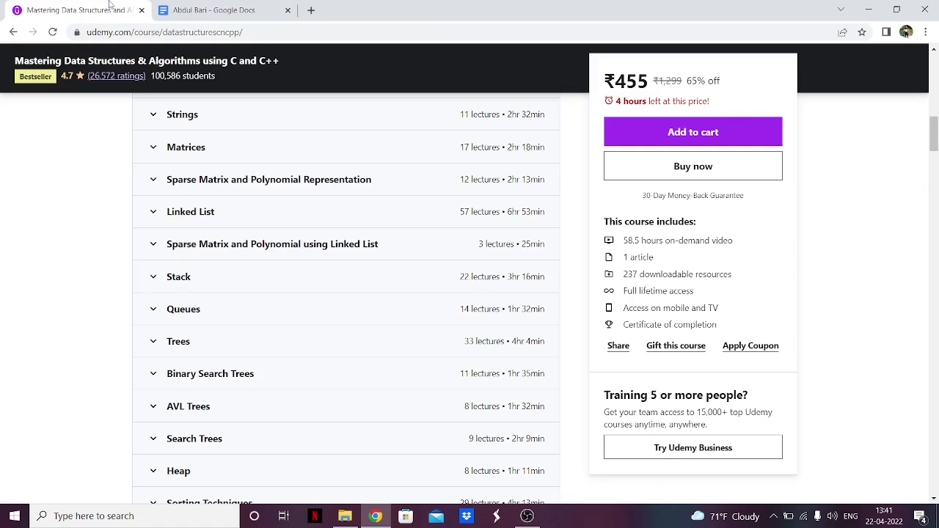
scroll(280, 301, up, 2)
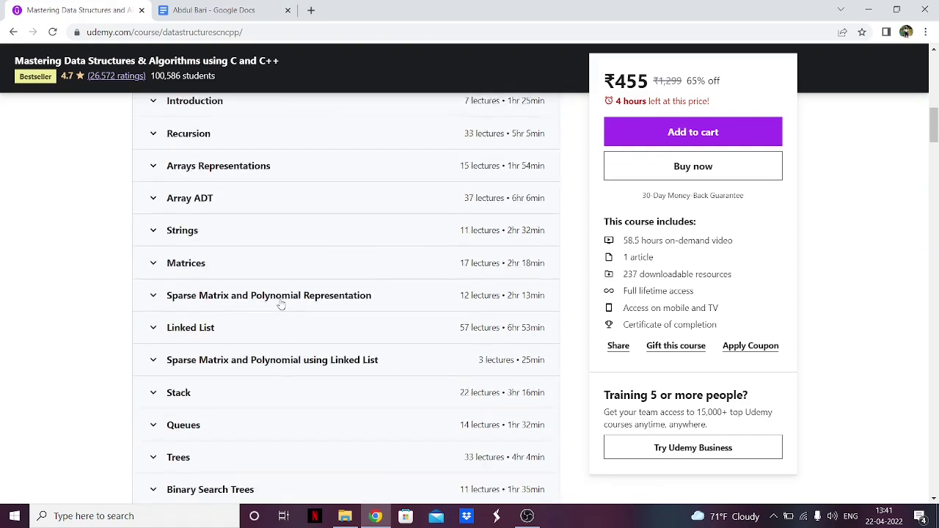
click(215, 13)
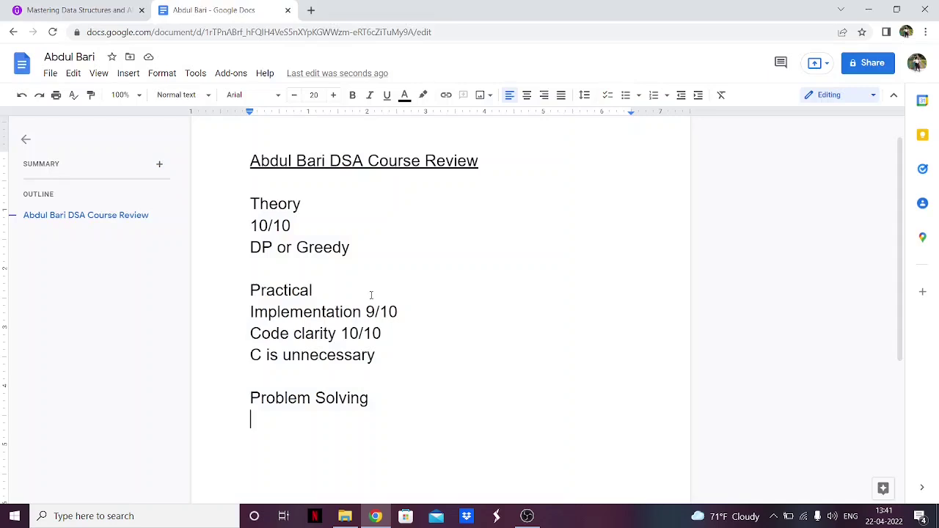
Enter '9/10' under Problem Solving, then select 'Theory' and 'DP or Greedy' to review them.
text(9/10)
key(Return)
key(Return)
drag(313, 203, 250, 204)
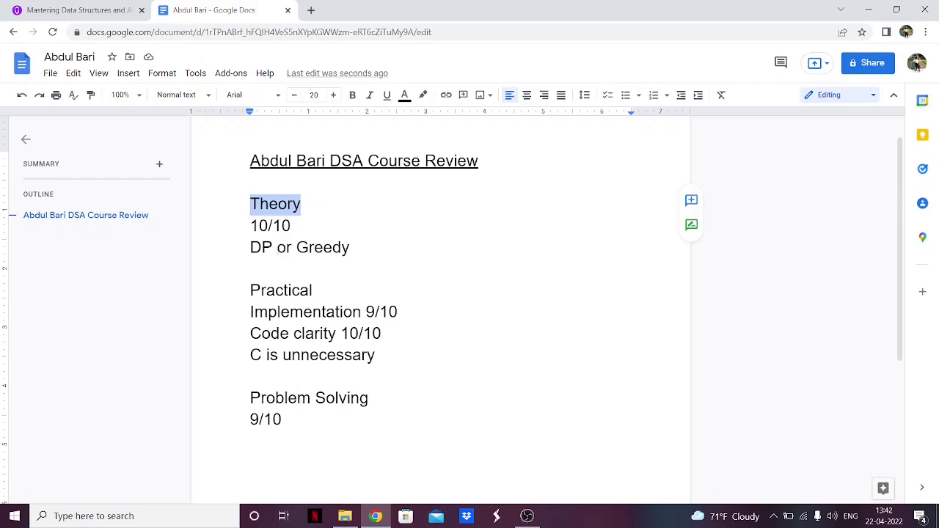
drag(252, 248, 351, 248)
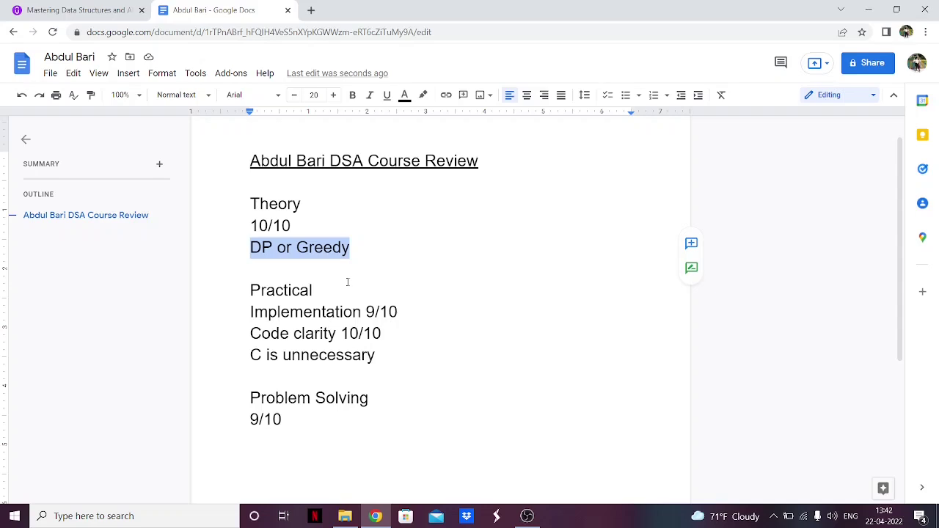
click(269, 251)
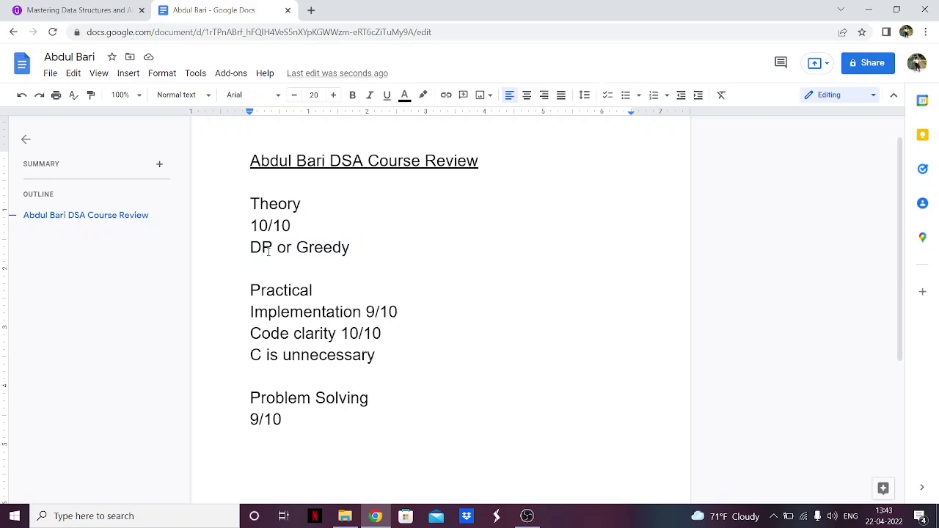